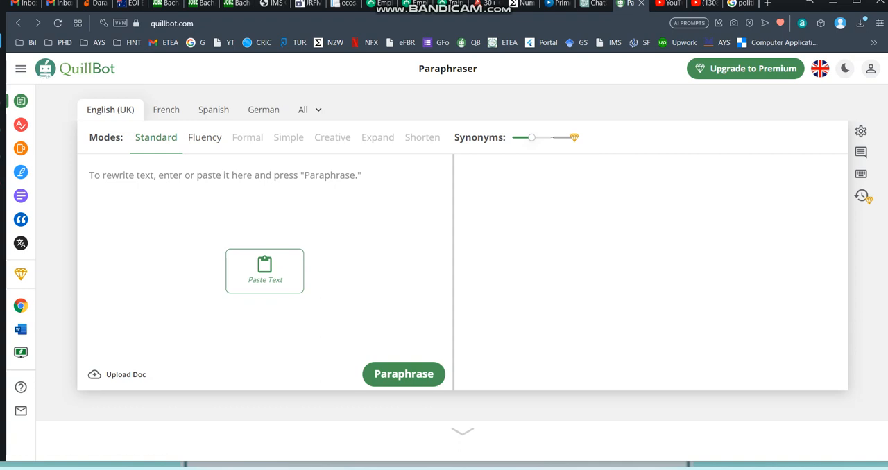
Switch to the thesis chapter open in Word and look through section 2.3.4, The evolution of corporate governance In Pakistan.
mouse_move(567, 466)
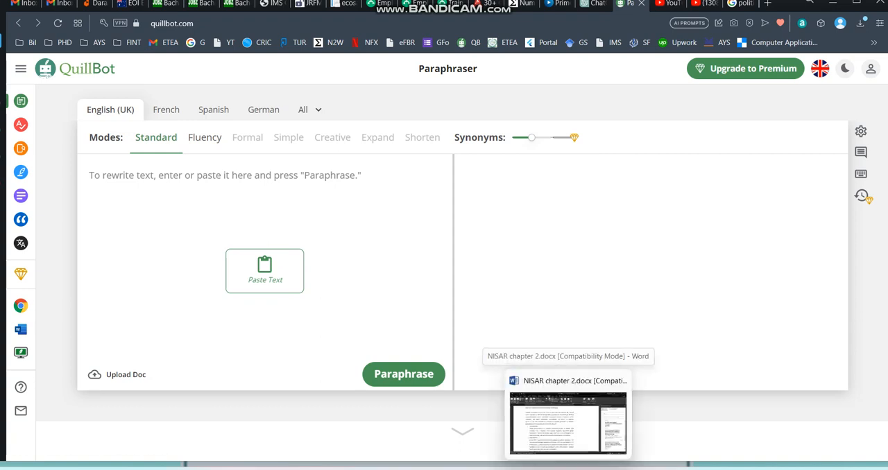
left_click(567, 419)
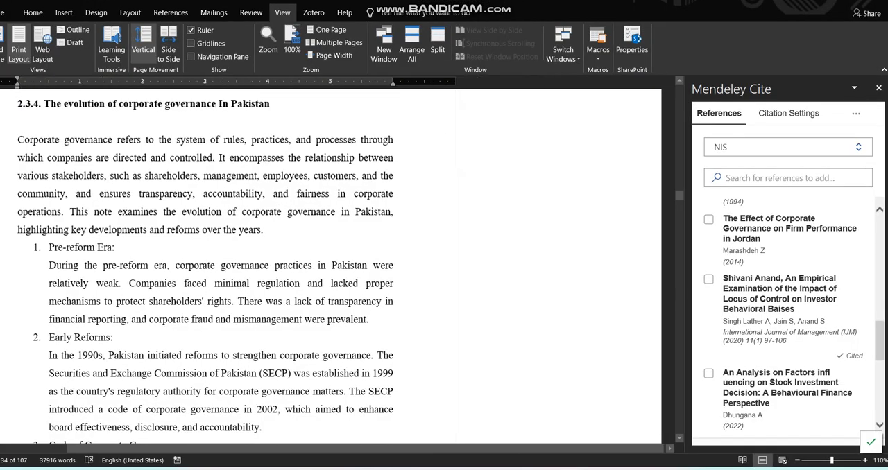
scroll(205, 267, "down", 10)
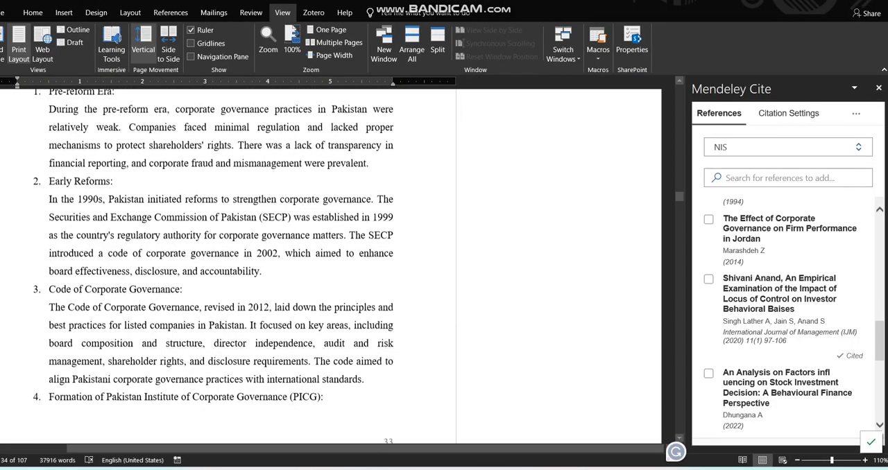
scroll(205, 266, "down", 3)
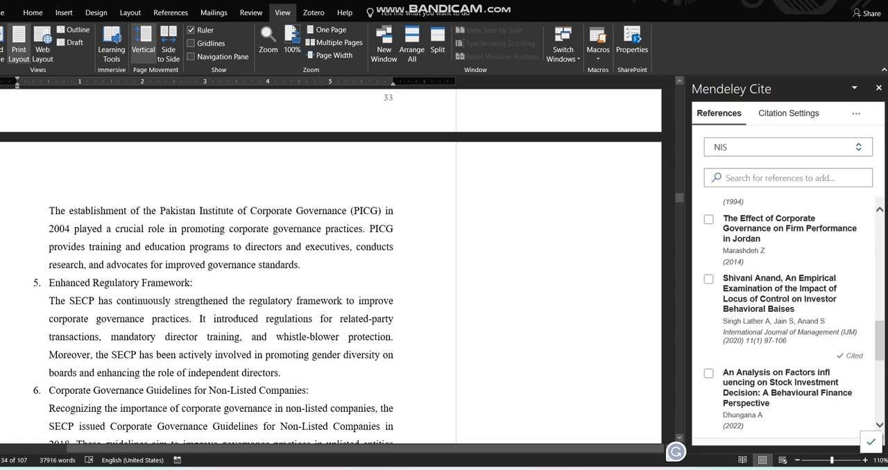
scroll(205, 266, "down", 20)
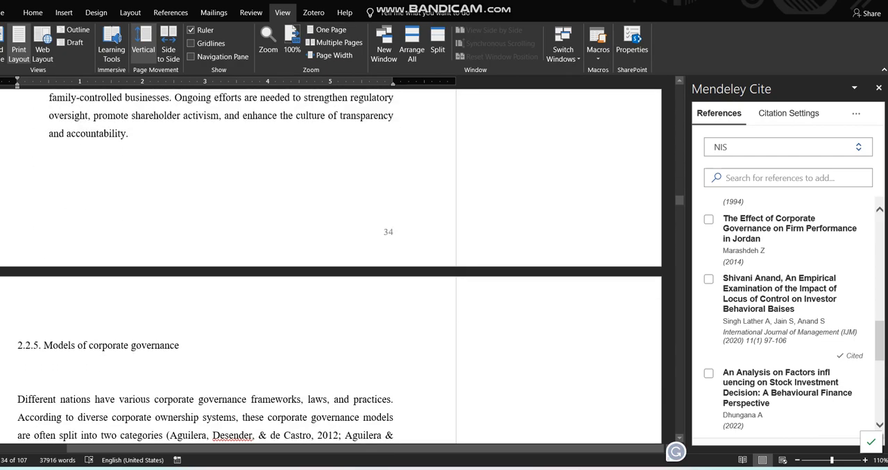
scroll(331, 269, "up", 20)
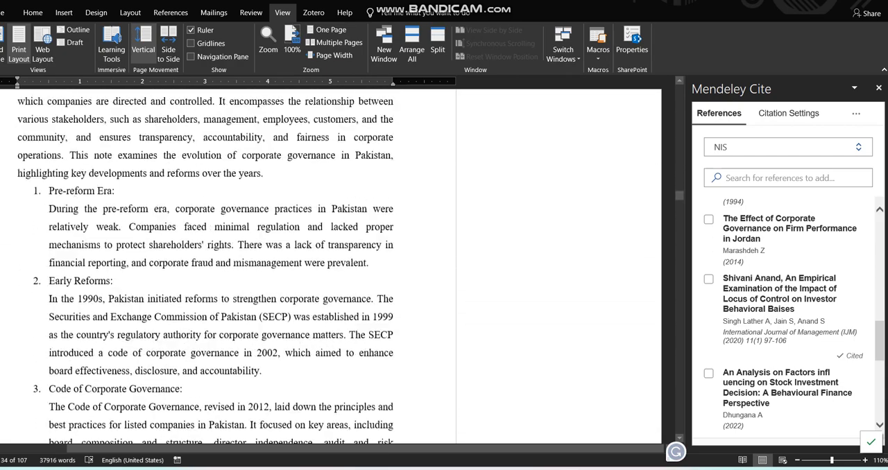
scroll(205, 266, "up", 3)
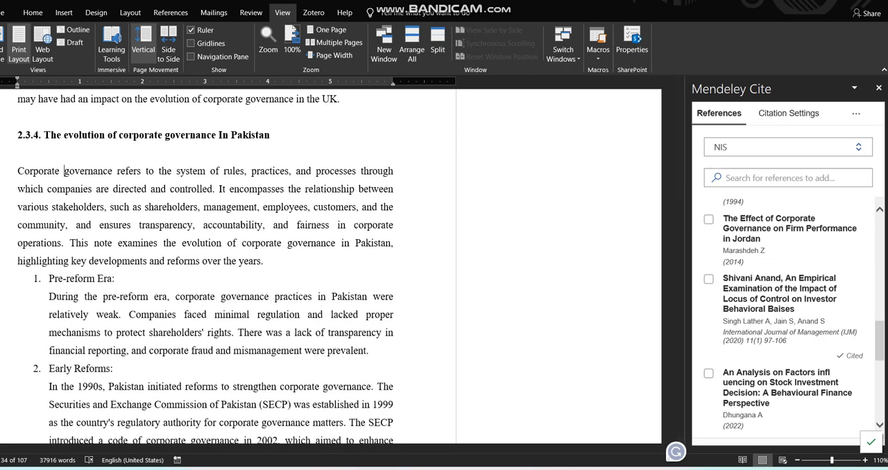
Select and copy the body text of section 2.3.4, from its opening paragraph through item 8, Challenges and the Way Forward.
left_click_drag(306, 422, 49, 278)
left_click(76, 224)
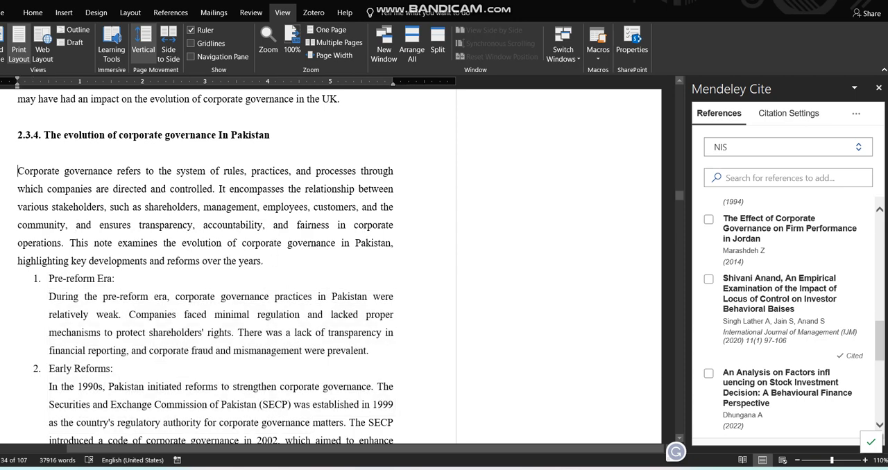
key("ctrl+Up")
key("ctrl+shift+Down")
key("ctrl+shift+Down")
key("ctrl+shift+Down")
key("ctrl+shift+Down")
key("ctrl+shift+Down")
key("ctrl+shift+Down")
key("ctrl+shift+Down")
key("ctrl+shift+Down")
key("ctrl+shift+Down")
key("ctrl+shift+Down")
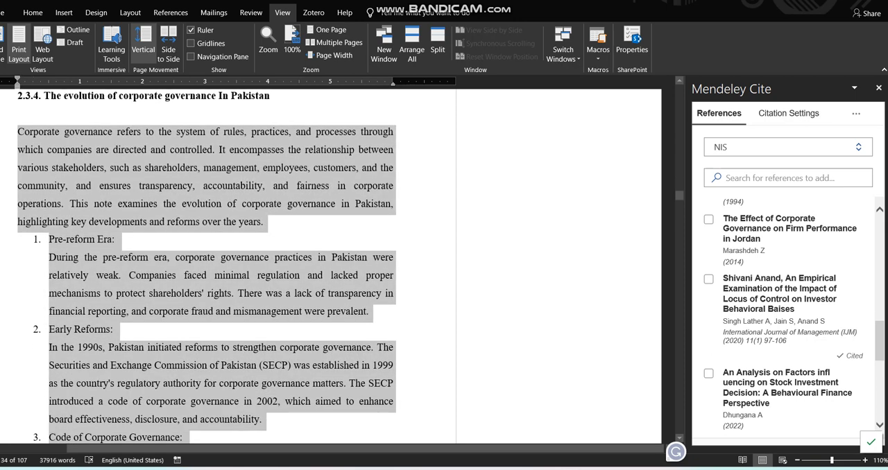
key("ctrl+shift+Down")
key("ctrl+shift+Down")
key("ctrl+shift+Down")
key("ctrl+shift+Down")
key("ctrl+shift+Down")
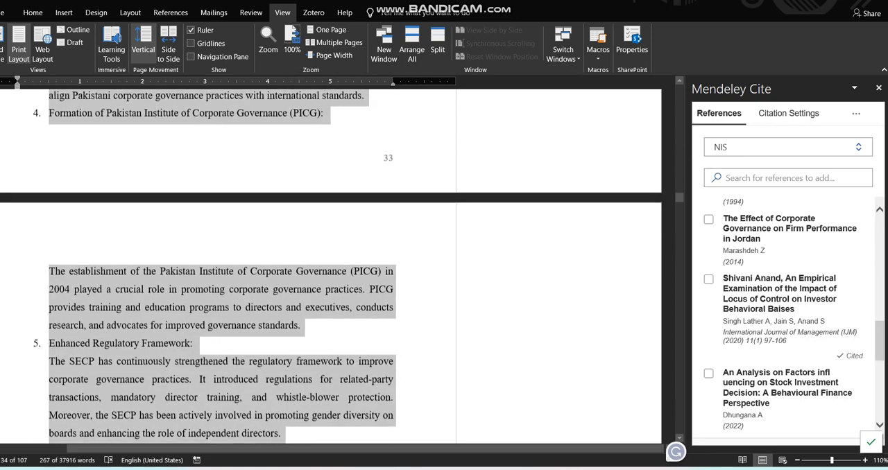
key("ctrl+shift+Down")
key("ctrl+shift+Down")
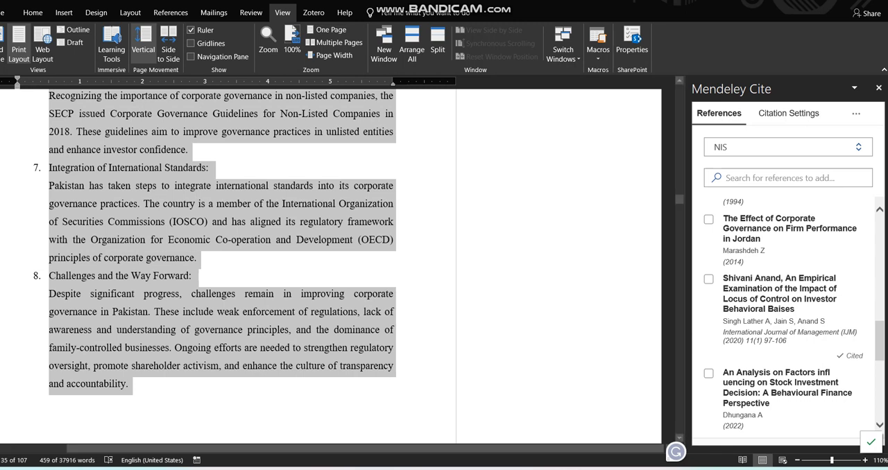
Switch to QuillBot in the Opera browser and log in with the account's prefilled email and password.
mouse_move(489, 469)
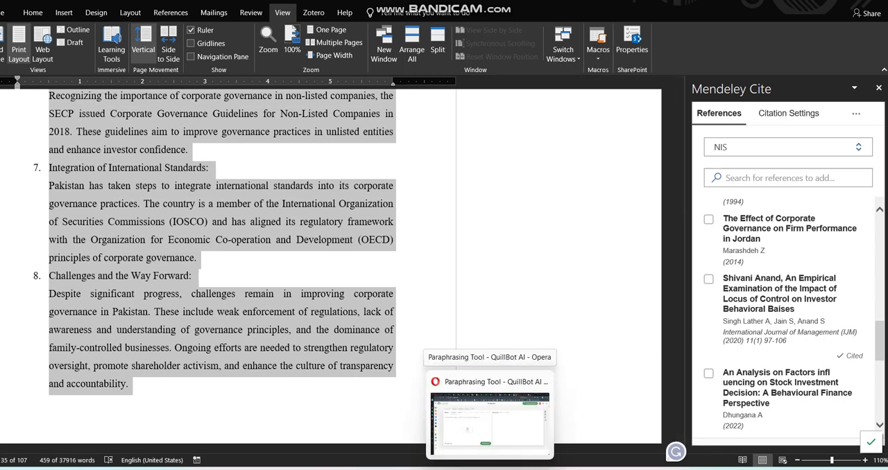
left_click(489, 469)
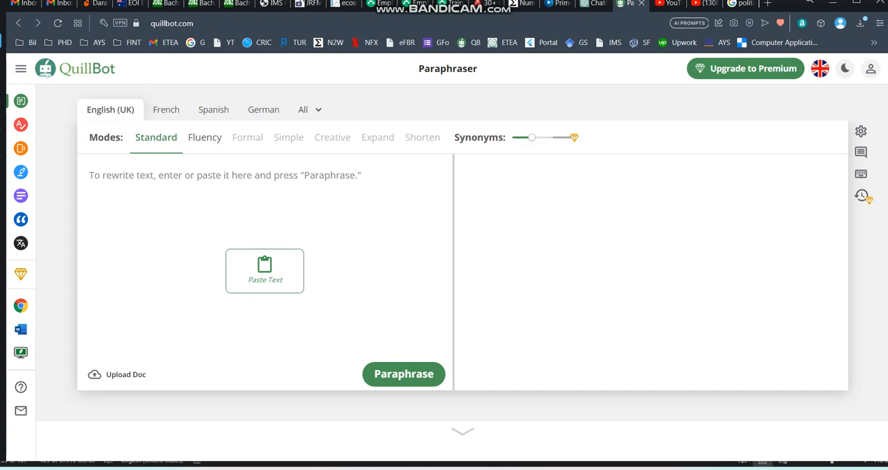
left_click(870, 69)
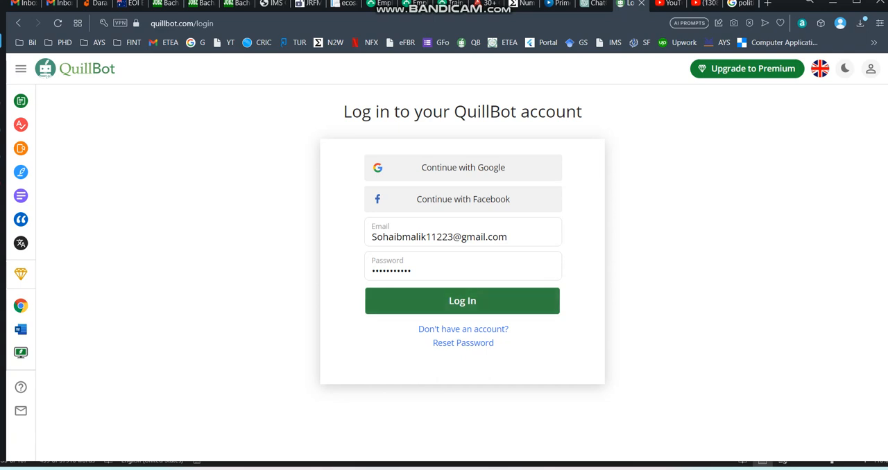
left_click(462, 300)
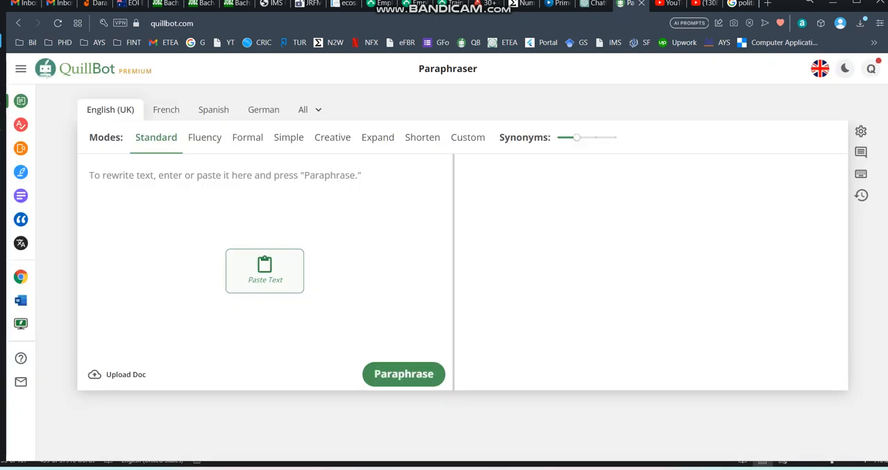
Paste the copied section into the paraphraser's input and look through the text down to its word count.
left_click(265, 271)
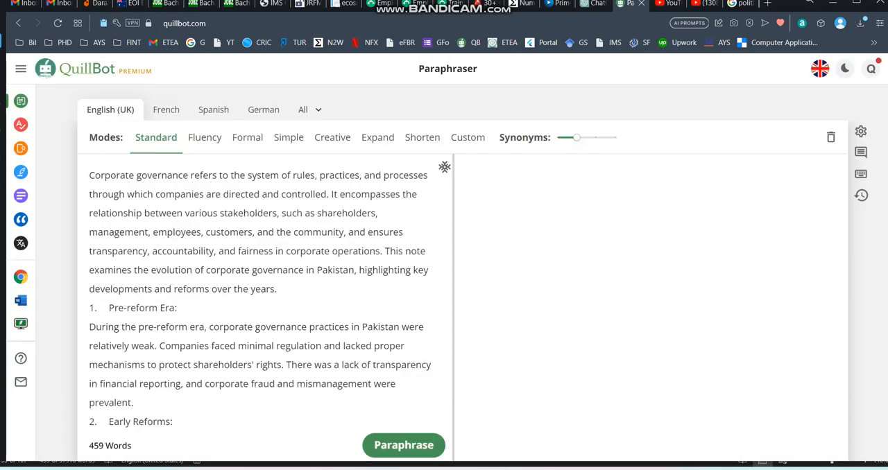
scroll(264, 277, "down", 10)
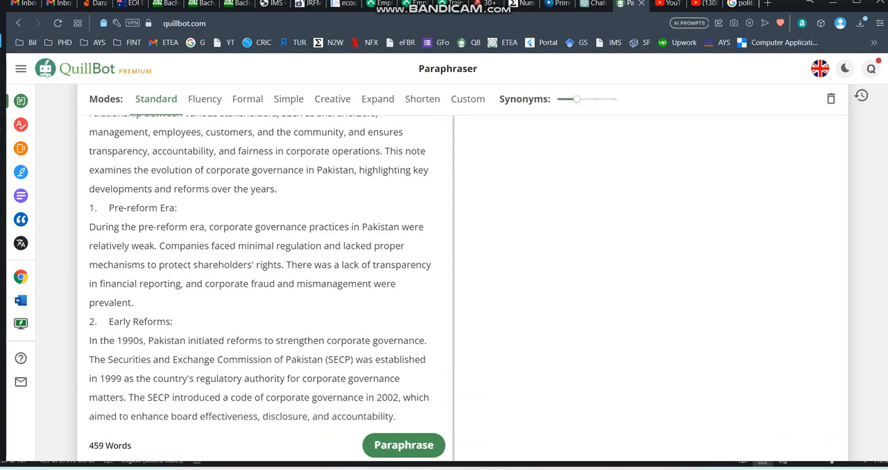
scroll(264, 278, "down", 2)
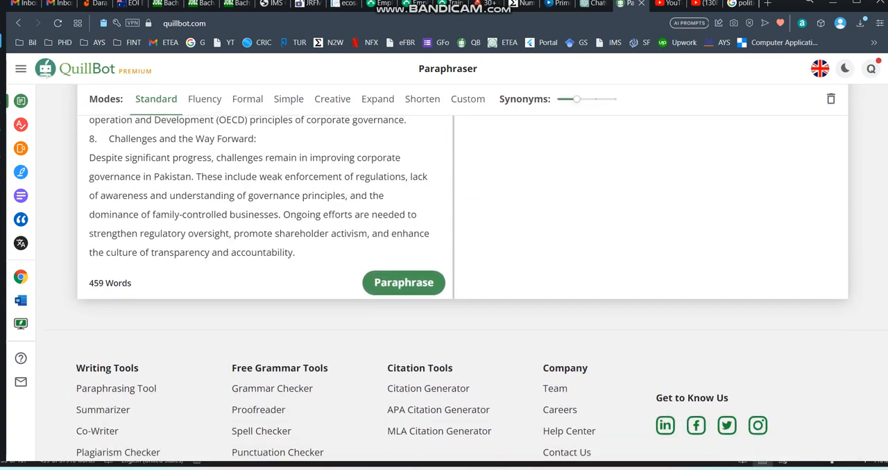
scroll(264, 278, "up", 3)
scroll(264, 278, "down", 3)
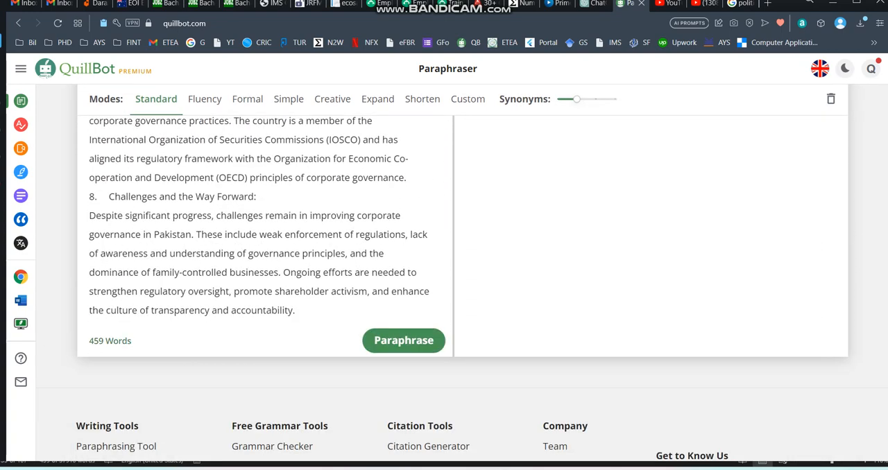
mouse_move(110, 340)
scroll(264, 277, "up", 15)
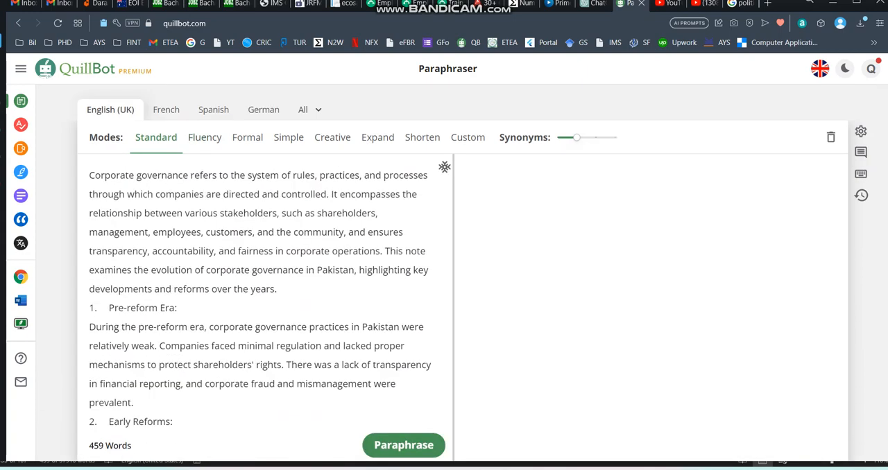
Raise the Synonyms level one notch toward More Changes and paraphrase the text in Standard mode.
mouse_move(577, 138)
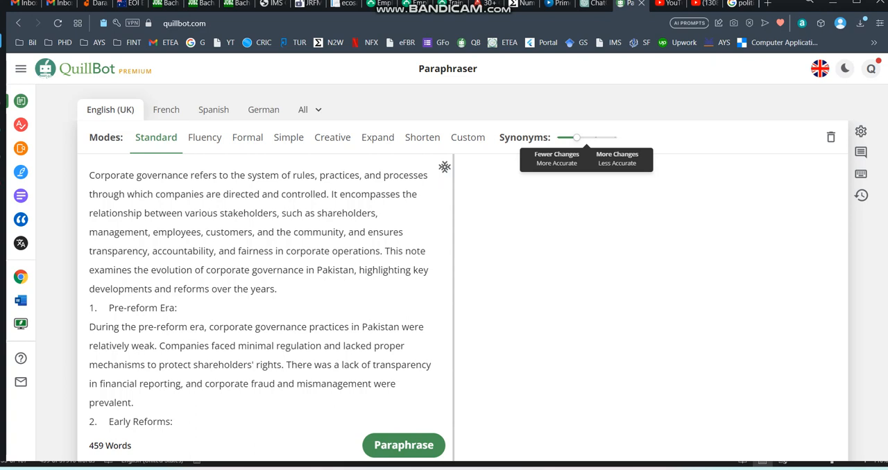
left_click(596, 138)
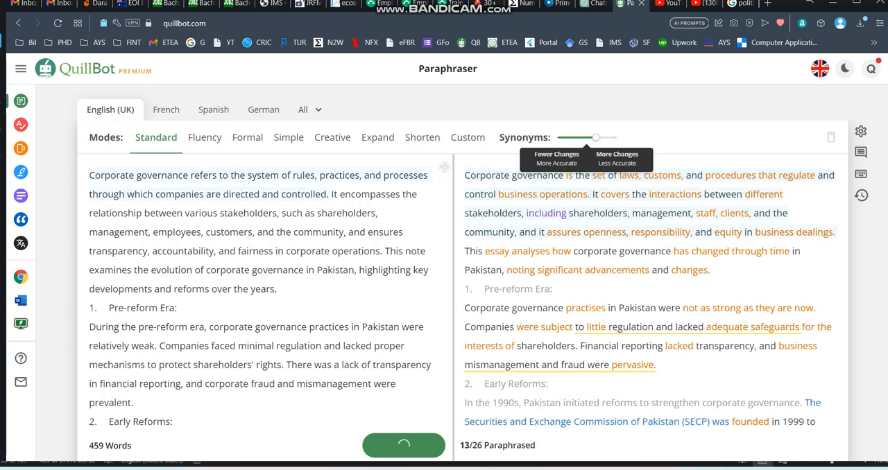
scroll(458, 277, "down", 3)
scroll(597, 333, "up", 3)
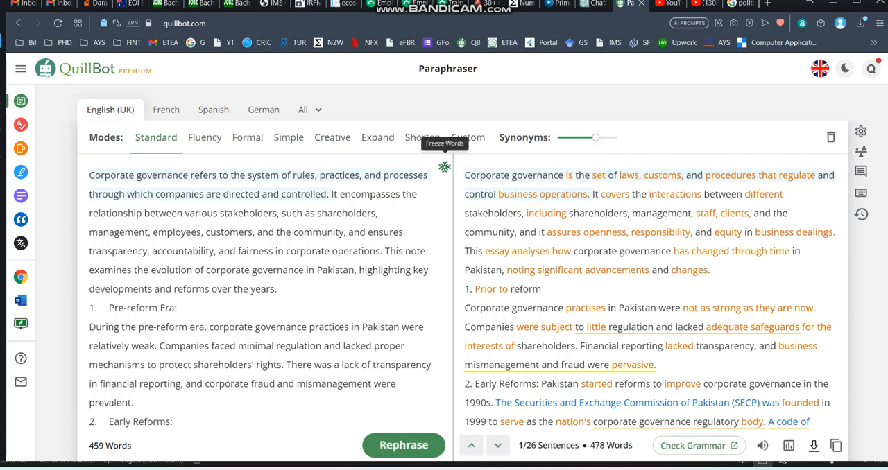
Freeze the recommended words corporate, governance and companies so the paraphraser keeps them.
left_click(444, 167)
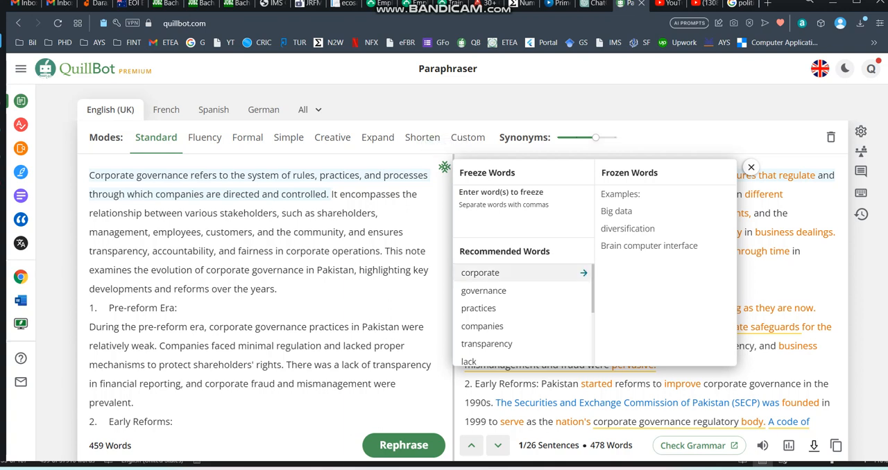
left_click(522, 272)
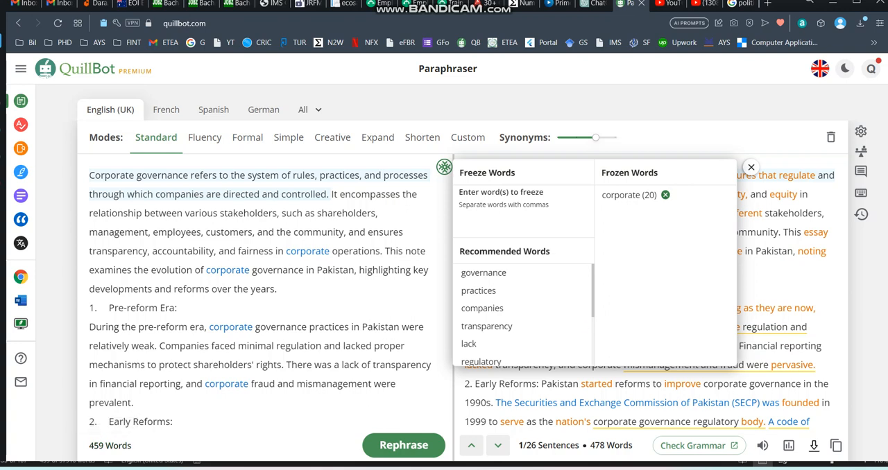
left_click(583, 273)
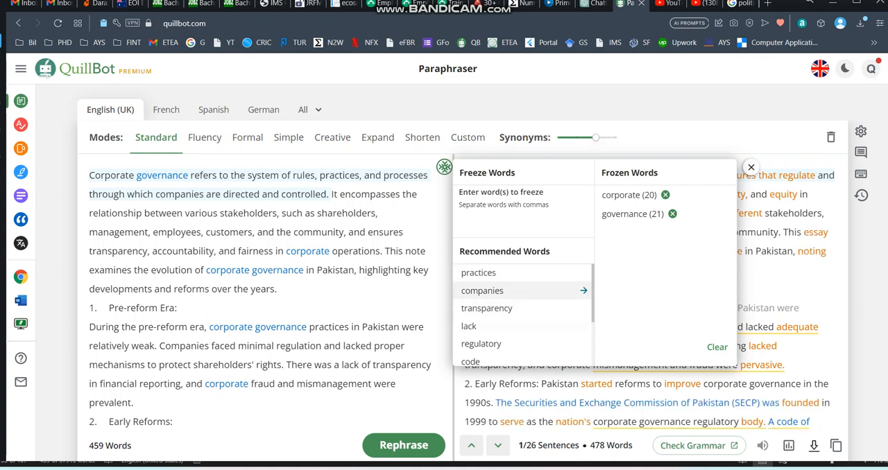
left_click(583, 291)
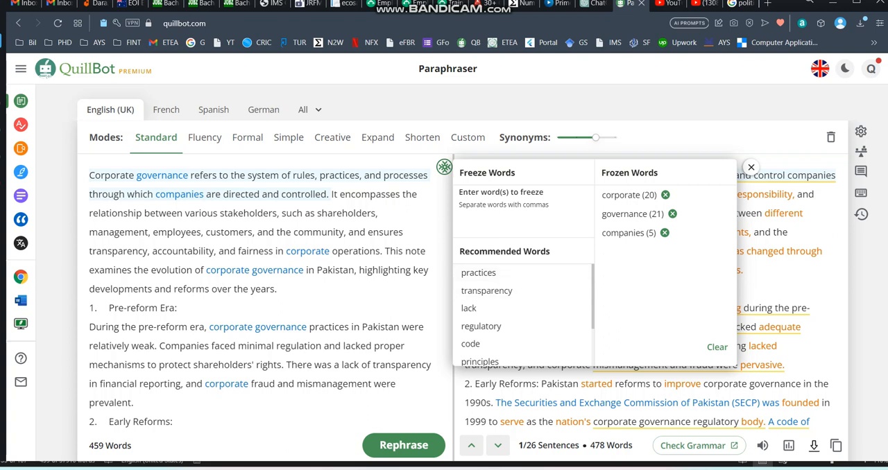
Add the custom word customers to the frozen words.
left_click(485, 205)
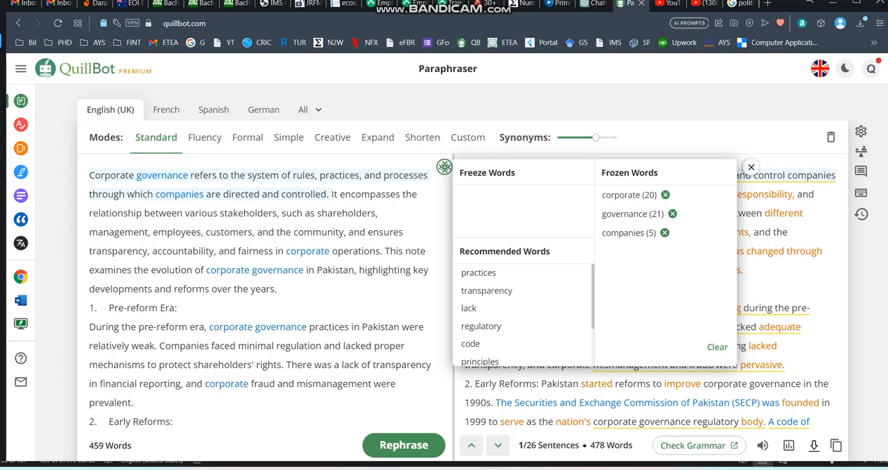
type("customers")
key("Return")
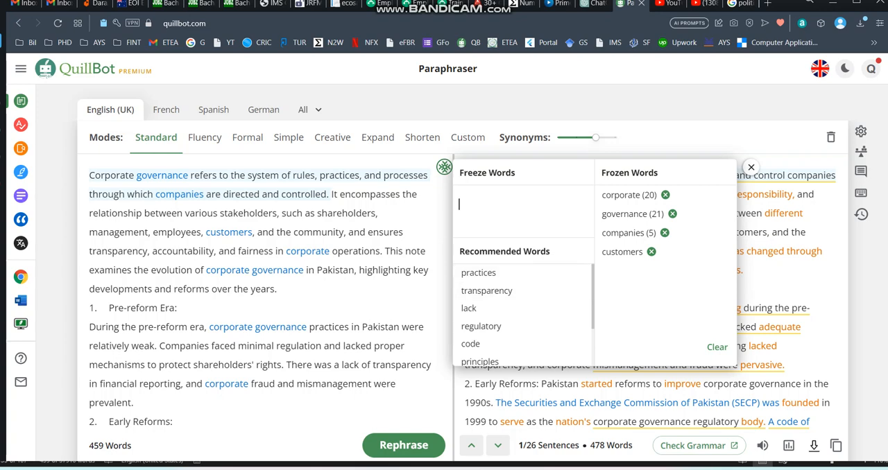
Freeze the phrase "Early Reforms" directly from the second heading in the original text.
scroll(444, 277, "down", 2)
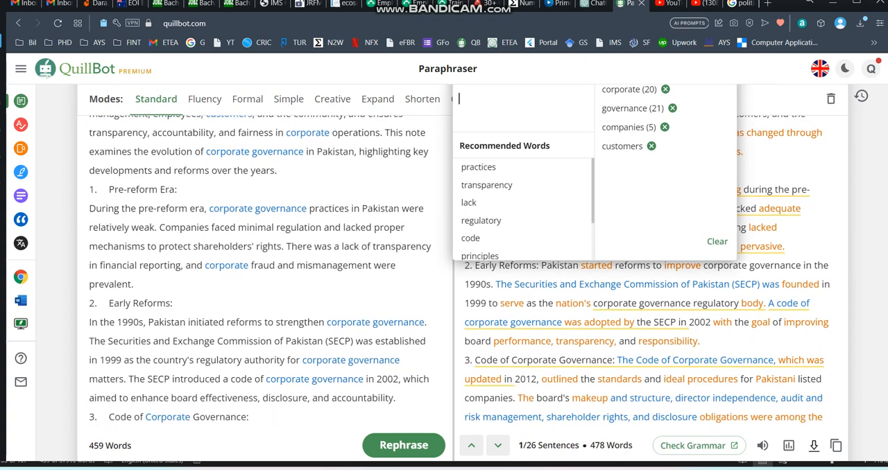
left_click_drag(109, 303, 170, 303)
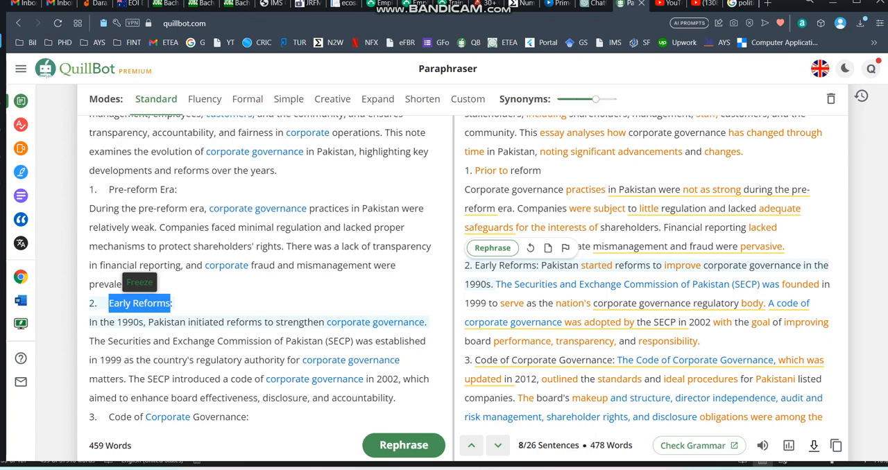
left_click(139, 283)
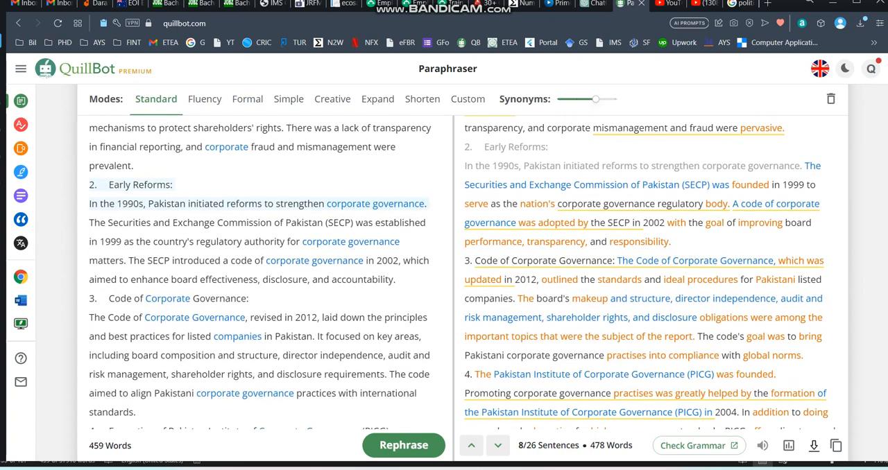
Check the freeze option for Governance in the third heading and reopen the frozen words list for review.
left_click_drag(192, 298, 247, 298)
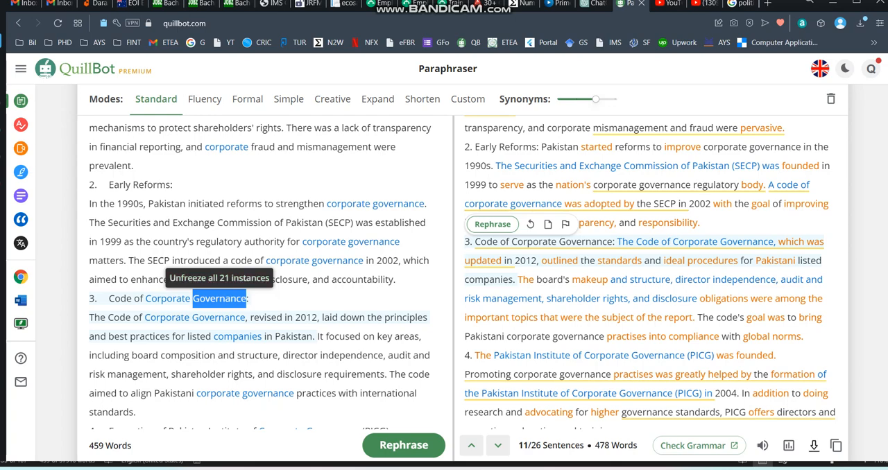
scroll(264, 278, "up", 5)
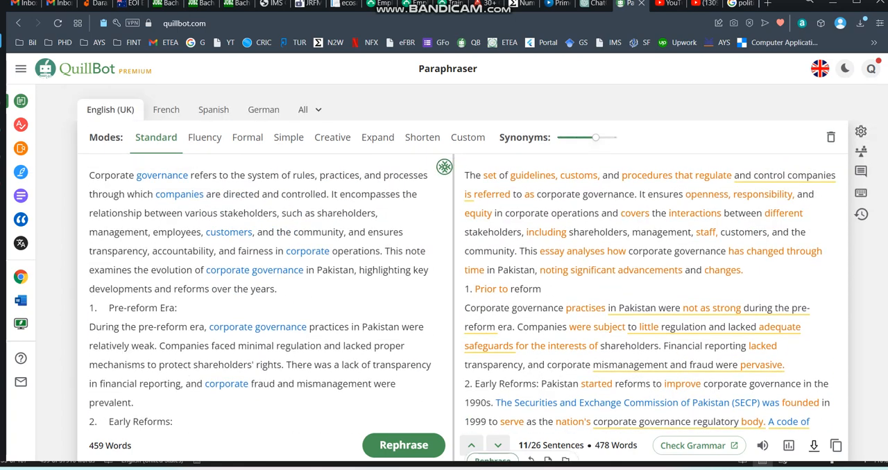
left_click(444, 167)
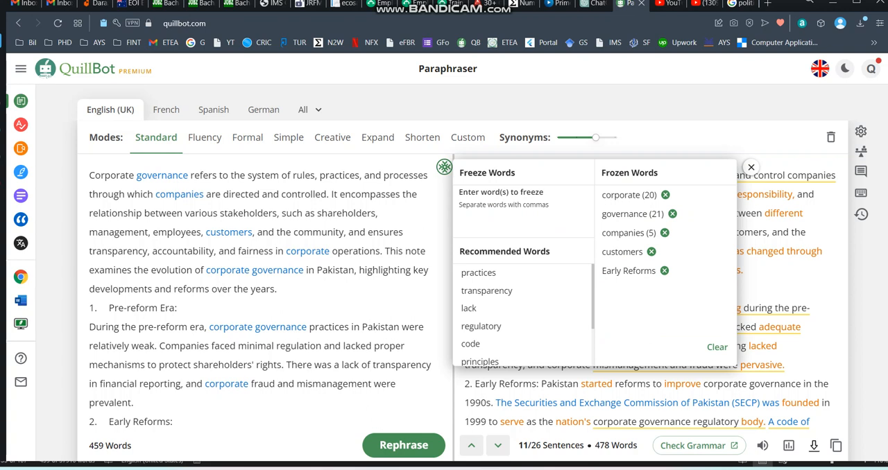
Check the freeze option for Pakistan in the original text and freeze the recommended words international, standards and code.
left_click_drag(316, 270, 355, 270)
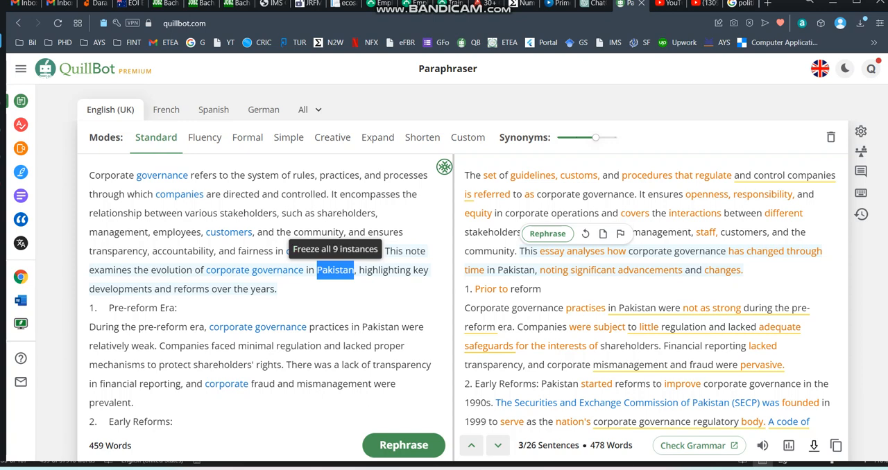
left_click(406, 232)
left_click(444, 167)
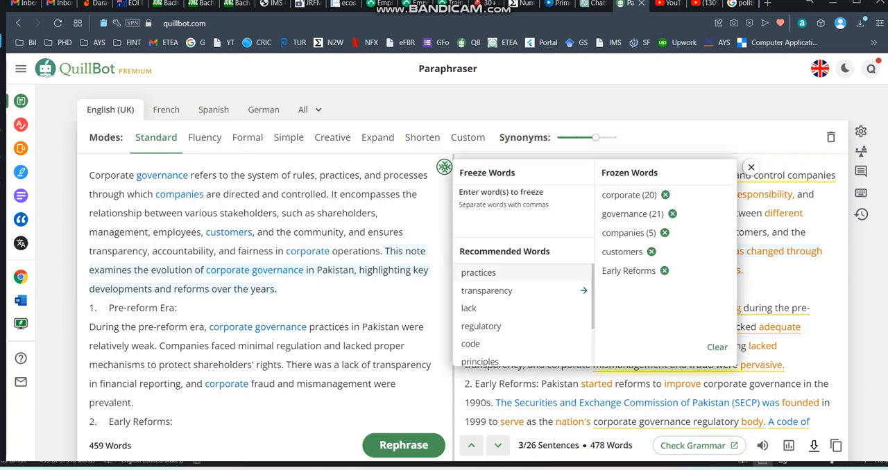
scroll(520, 298, "down", 1)
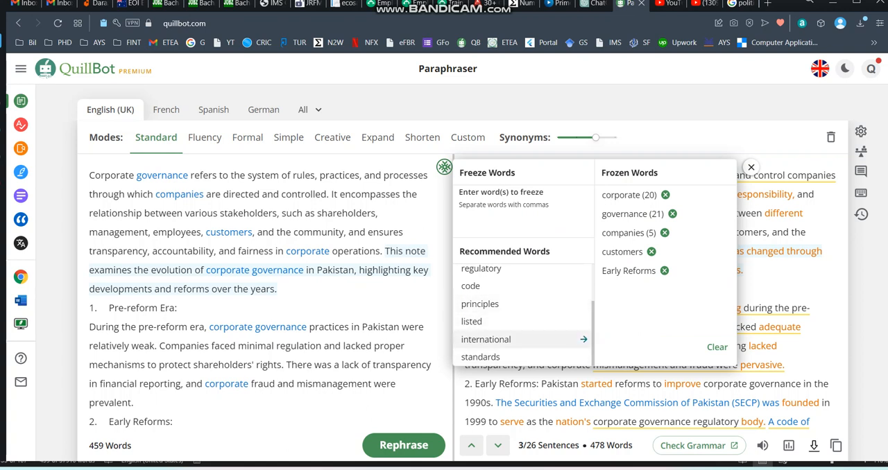
left_click(513, 339)
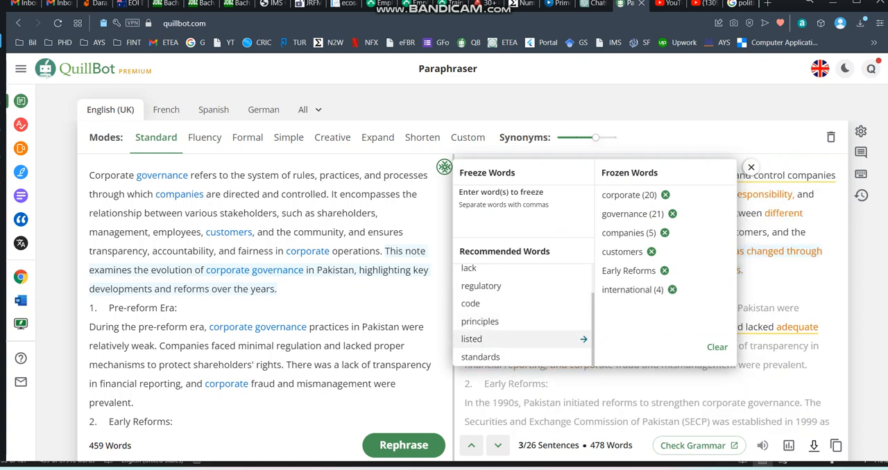
left_click(513, 356)
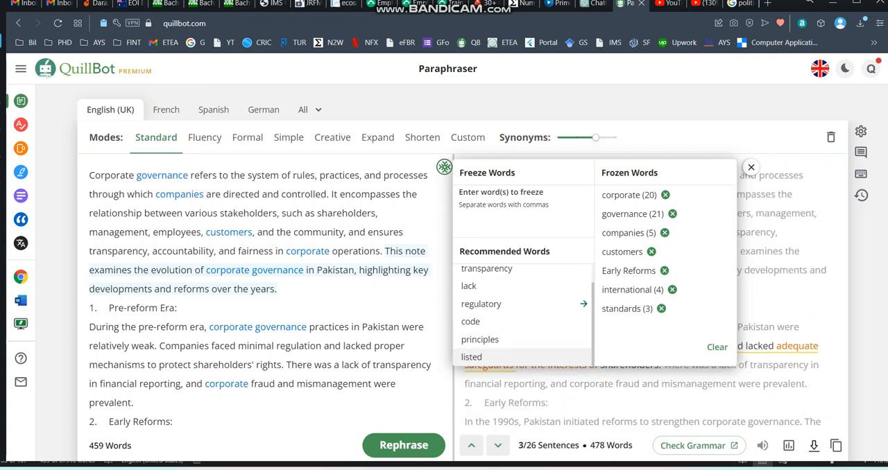
left_click(516, 321)
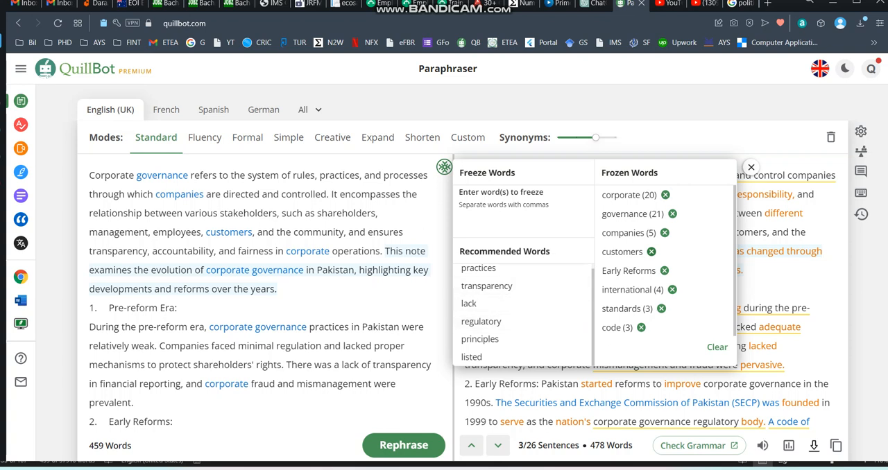
Remove customers and Early Reforms from the frozen words and close the list.
left_click(651, 251)
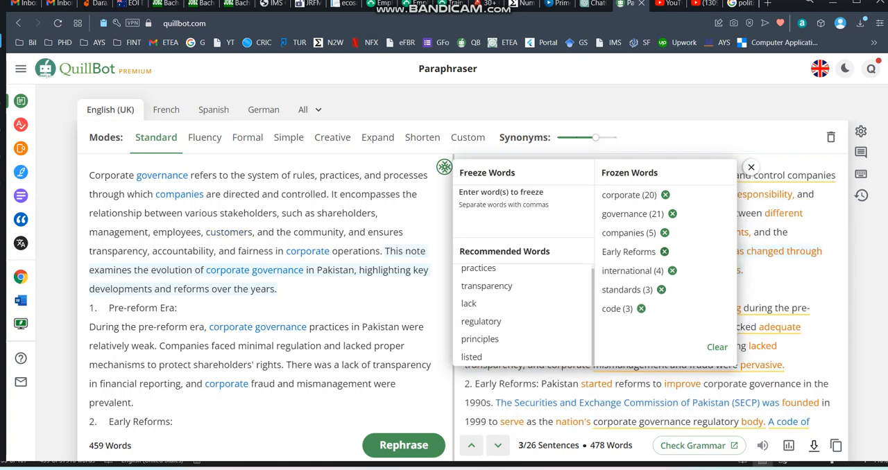
left_click(665, 252)
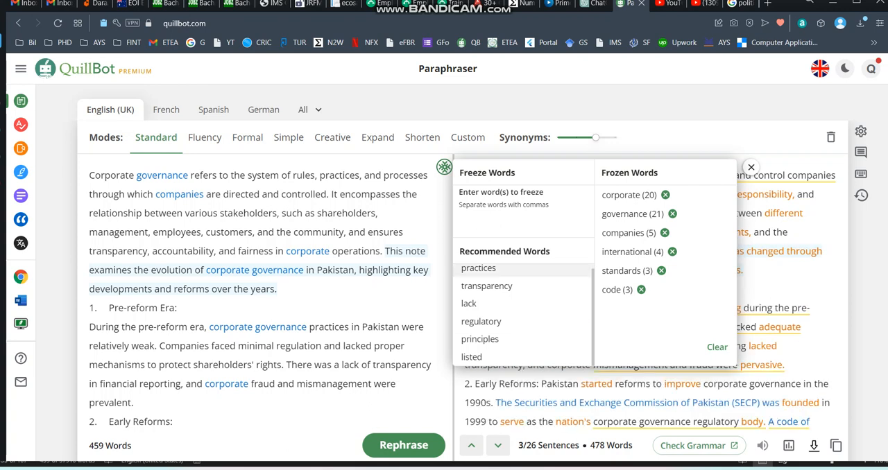
left_click(179, 307)
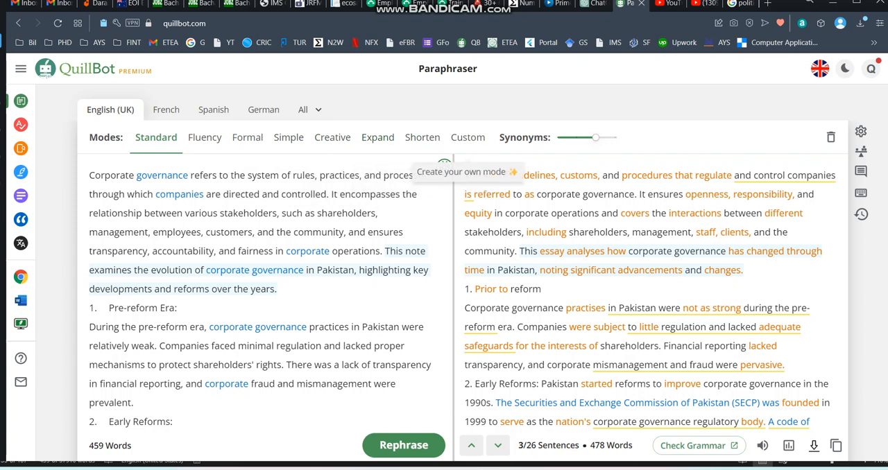
Create a custom paraphrasing mode that makes the text sound "Academic" and apply it.
left_click(467, 136)
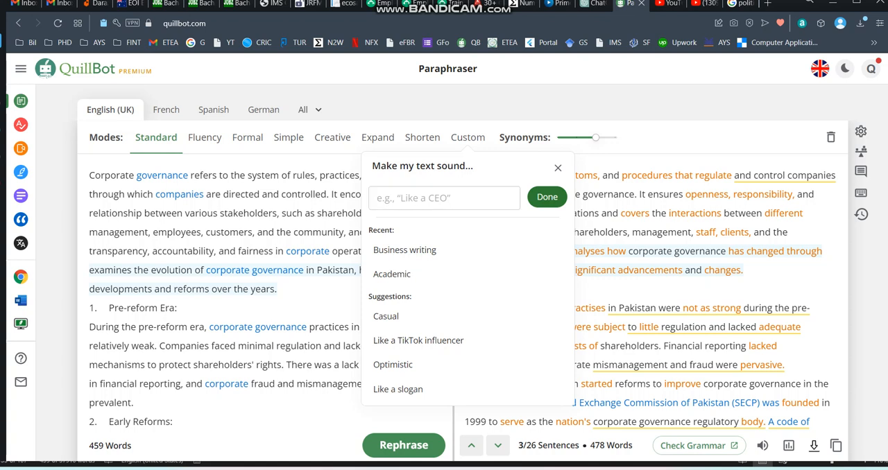
type("Academic")
key("Return")
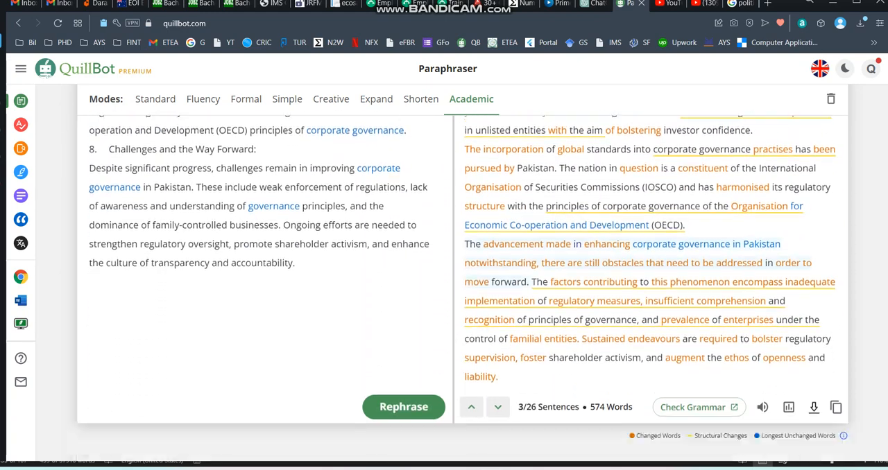
Review the Academic paraphrase against the original text, from the closing section back to the introduction.
scroll(444, 278, "down", 2)
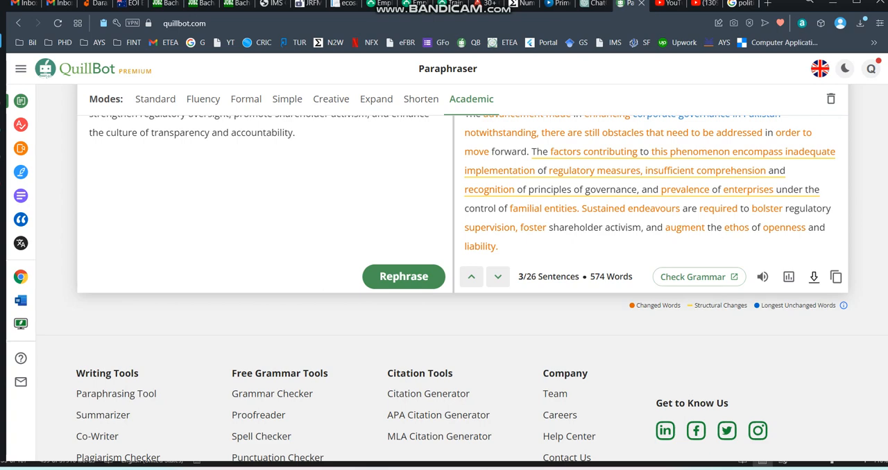
scroll(462, 277, "up", 2)
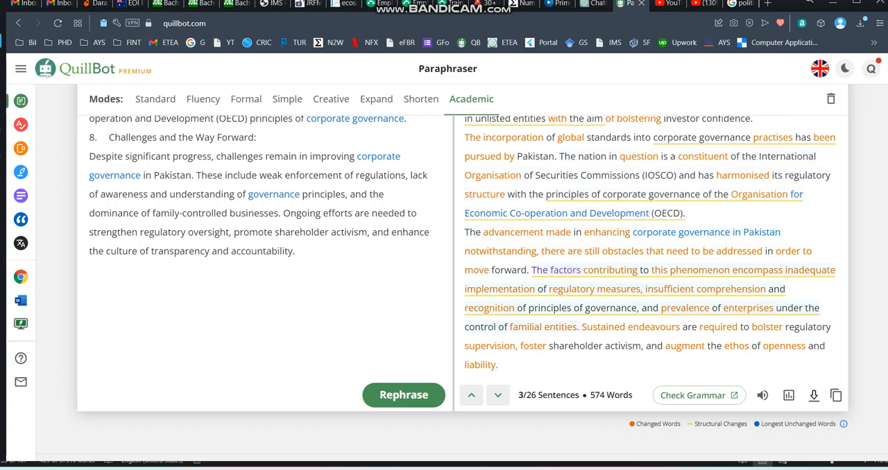
scroll(583, 270, "up", 5)
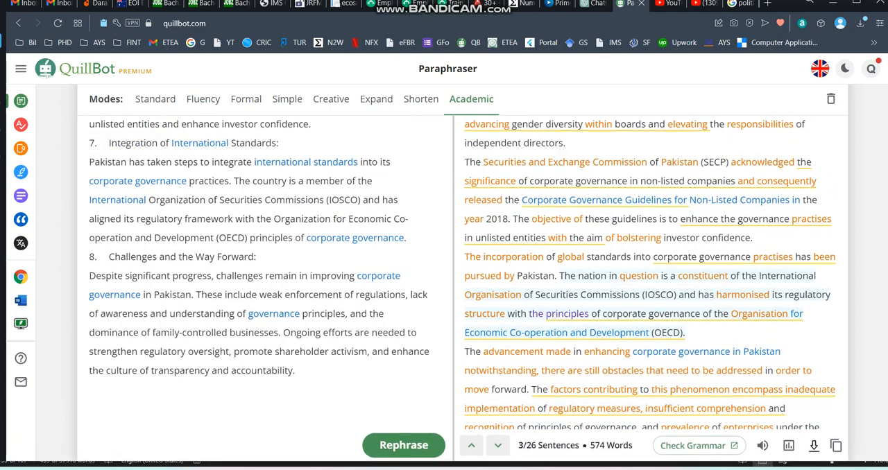
scroll(583, 278, "up", 3)
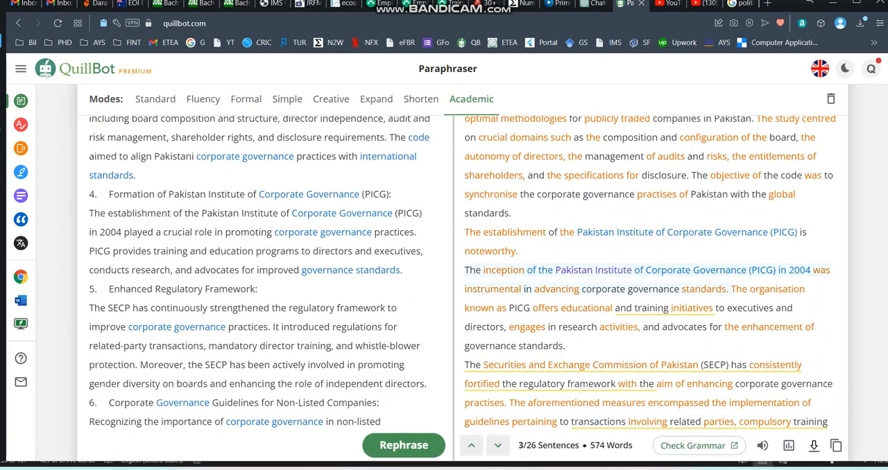
scroll(583, 277, "up", 1)
scroll(583, 277, "up", 1)
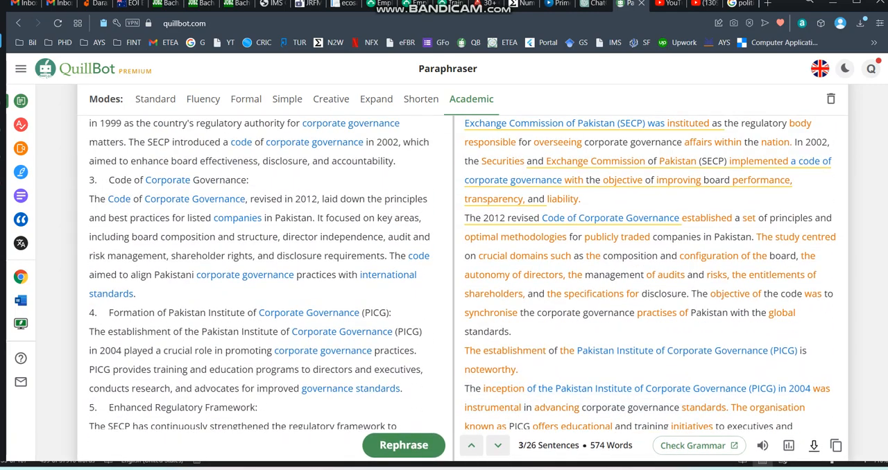
scroll(583, 278, "up", 2)
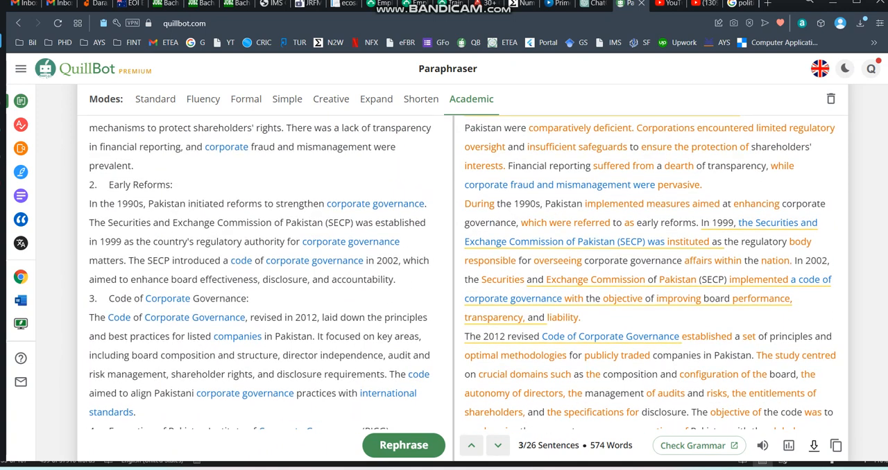
scroll(583, 277, "up", 5)
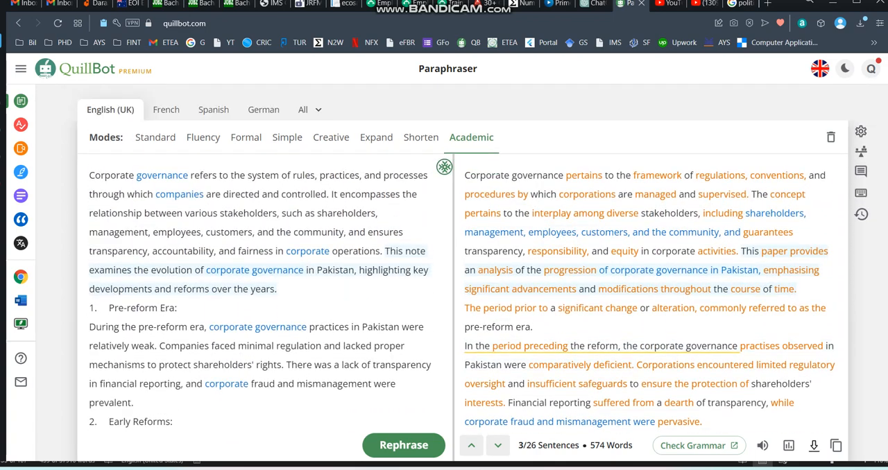
scroll(458, 291, "down", 8)
scroll(457, 291, "up", 8)
Copy the full Academic paraphrase.
left_click_drag(464, 175, 533, 326)
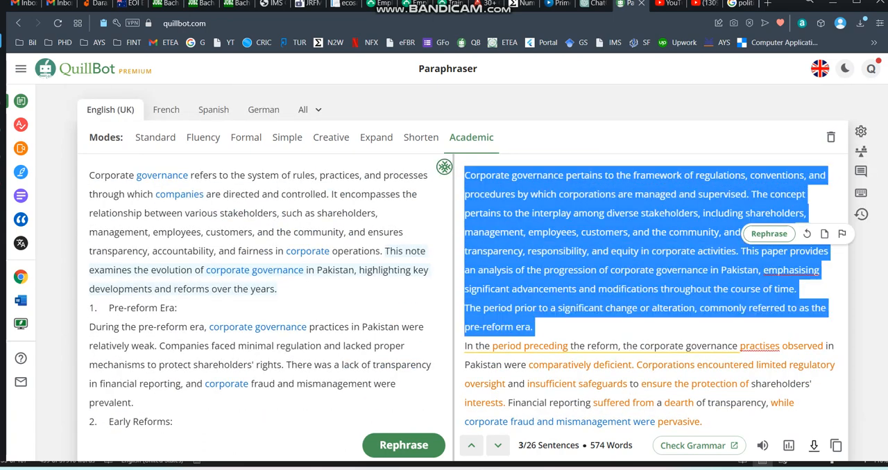
key("ctrl+c")
scroll(471, 257, "down", 3)
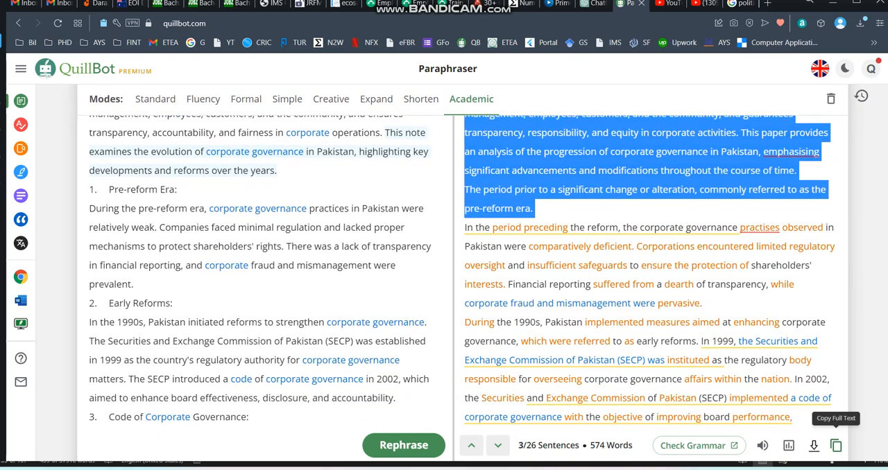
left_click(836, 445)
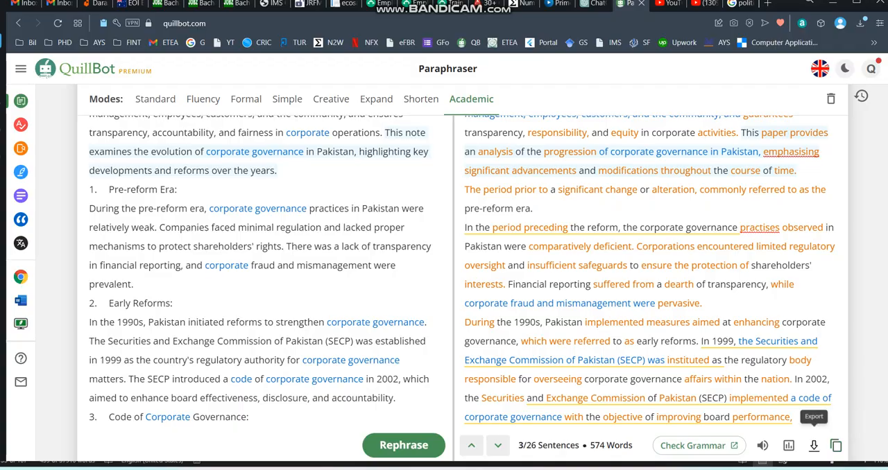
Switch to the Word thesis document and replace the selected section 2.3.4 text with the copied paraphrase.
left_click(568, 469)
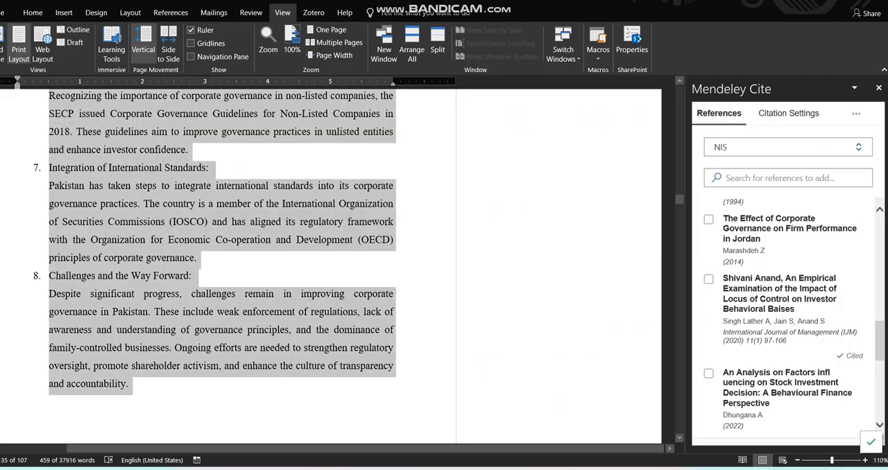
scroll(220, 266, "up", 10)
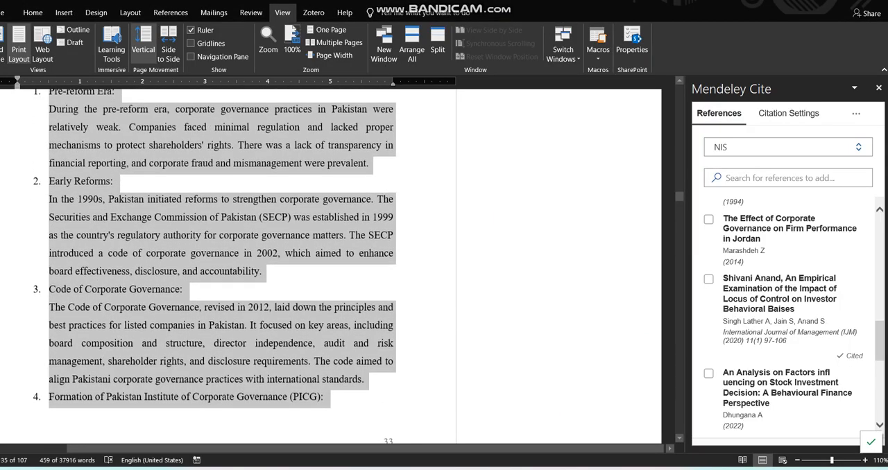
scroll(220, 266, "up", 5)
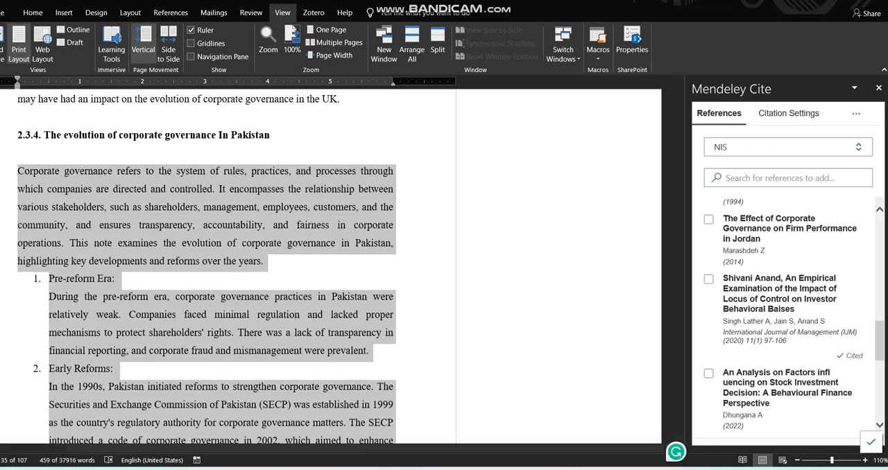
key("alt+Tab")
key("ctrl+v")
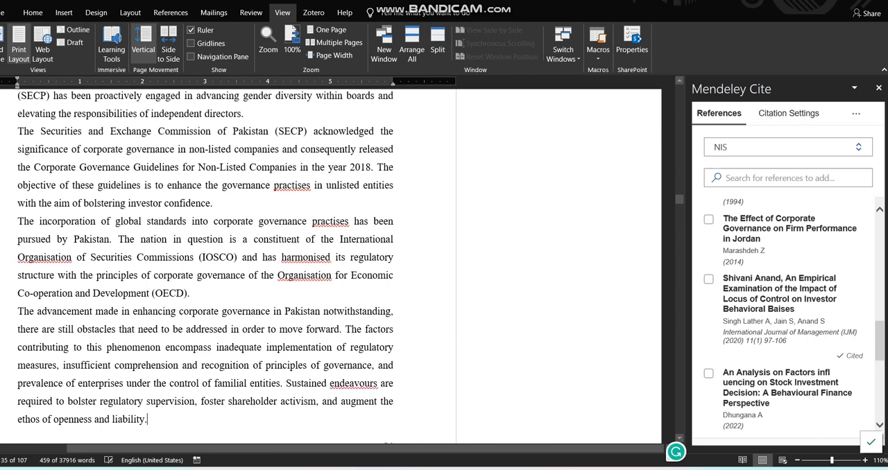
scroll(205, 266, "up", 5)
scroll(205, 267, "up", 1)
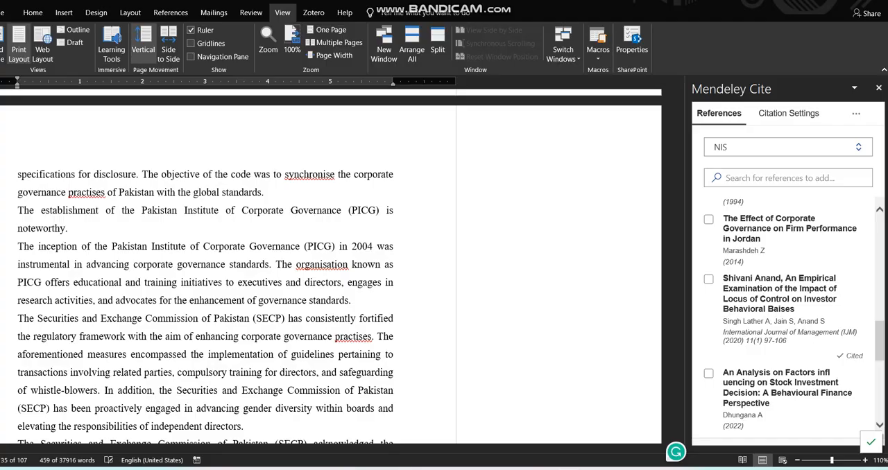
Switch back to QuillBot and try paraphrasing the text in the Fluency, Formal, Creative and Standard modes.
key("alt+Tab")
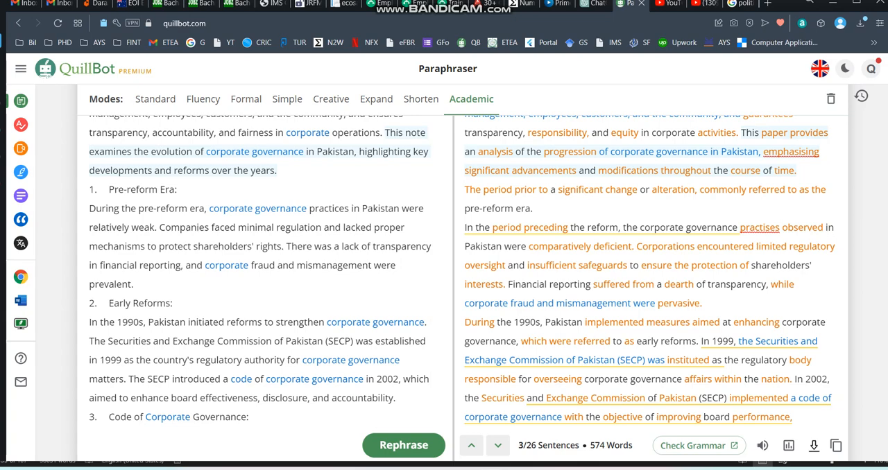
left_click(203, 99)
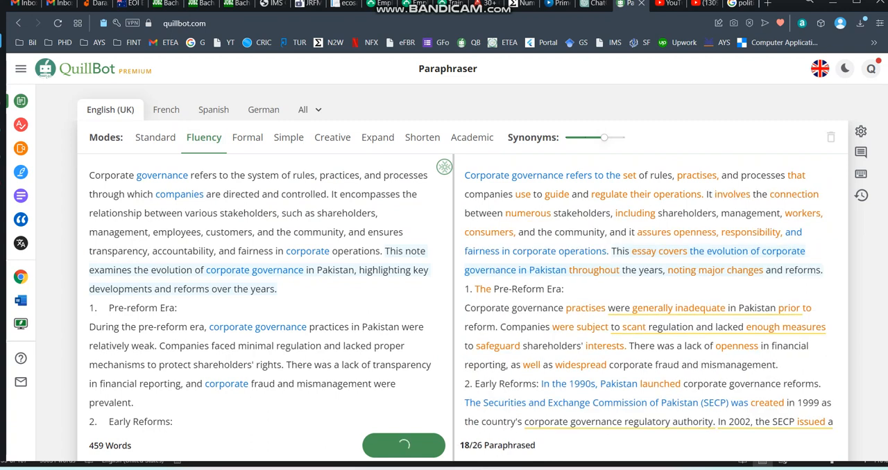
left_click(247, 137)
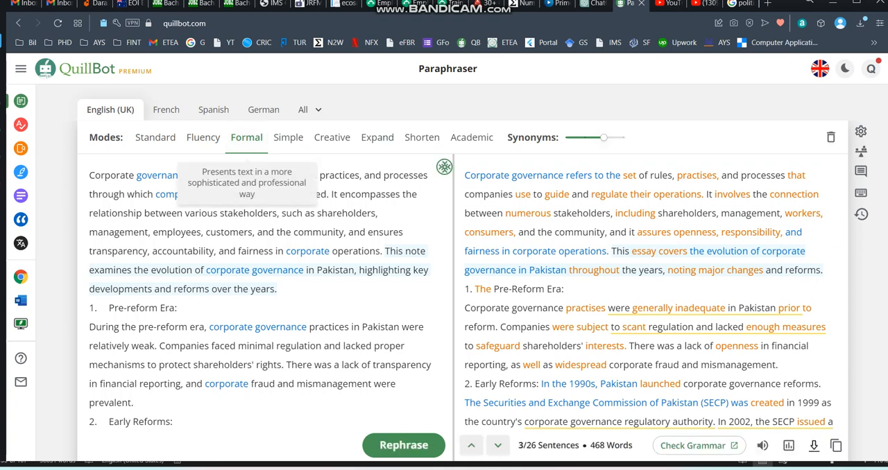
left_click(404, 446)
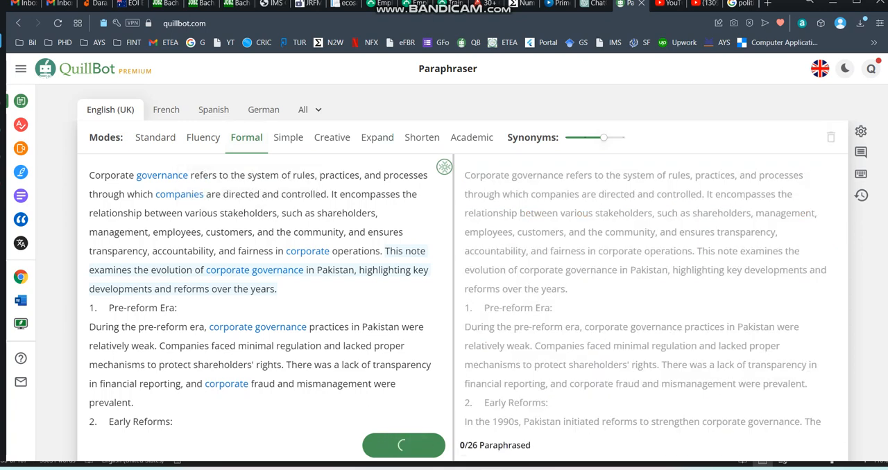
left_click(331, 137)
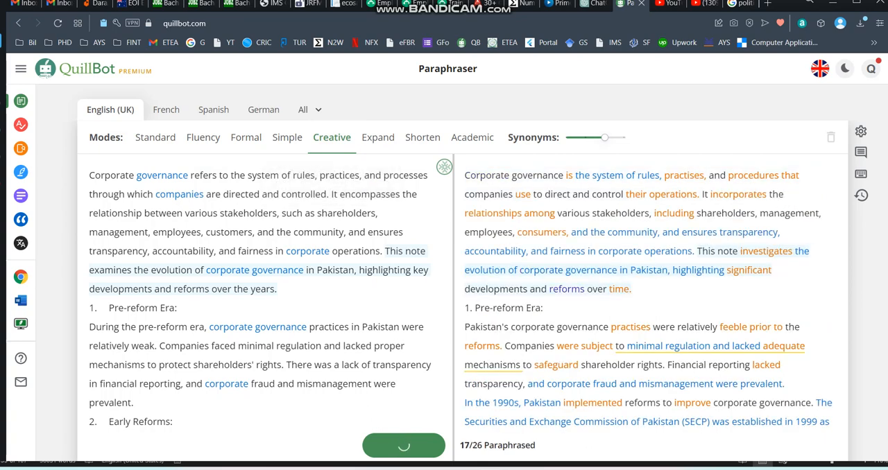
scroll(567, 288, "down", 3)
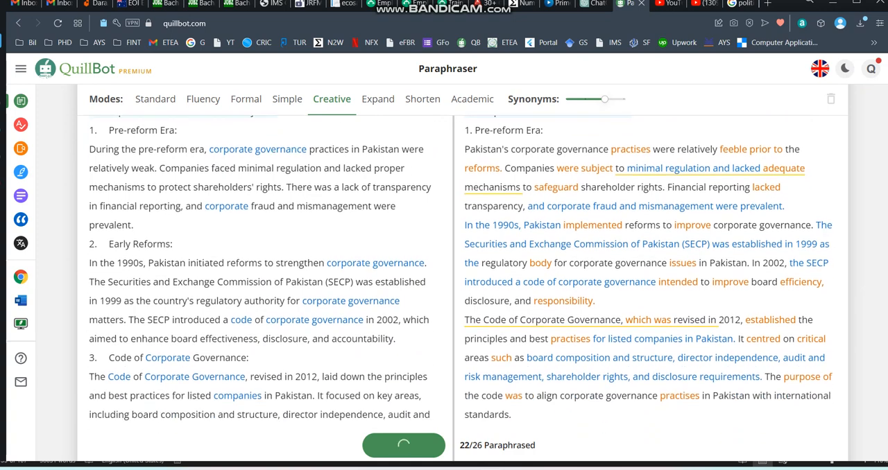
left_click(156, 99)
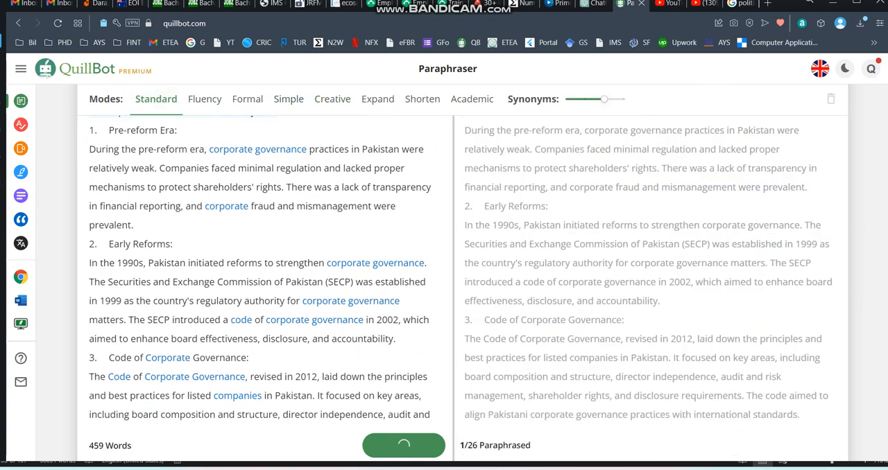
Reapply the custom Academic mode to the original text.
left_click(472, 99)
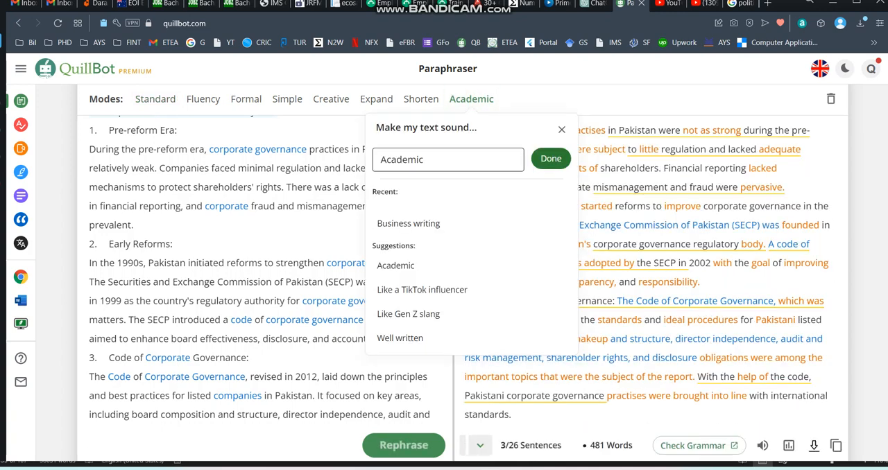
left_click(551, 159)
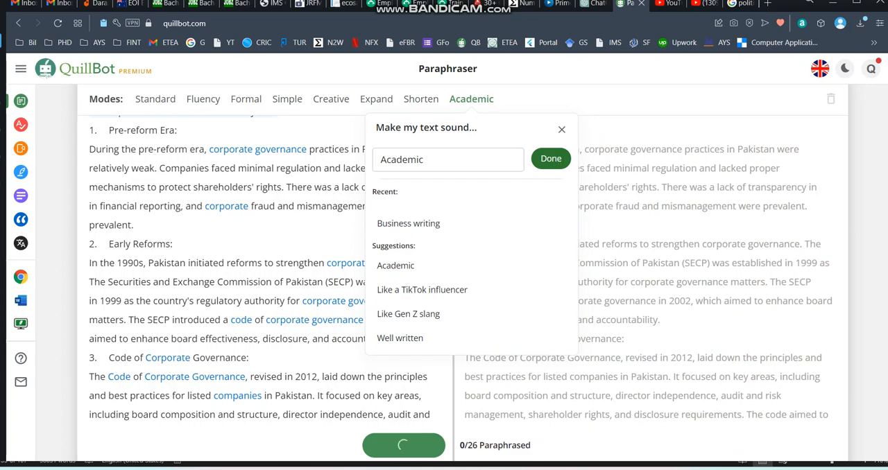